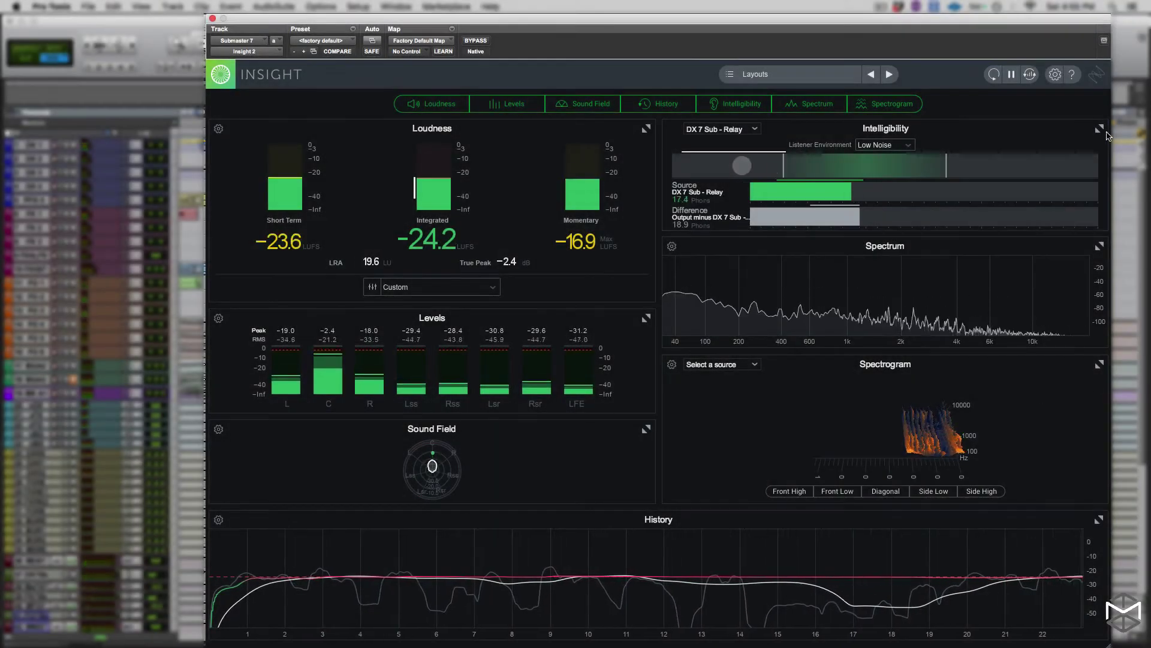
{"action": "left_click", "coordinate": [1100, 129]}
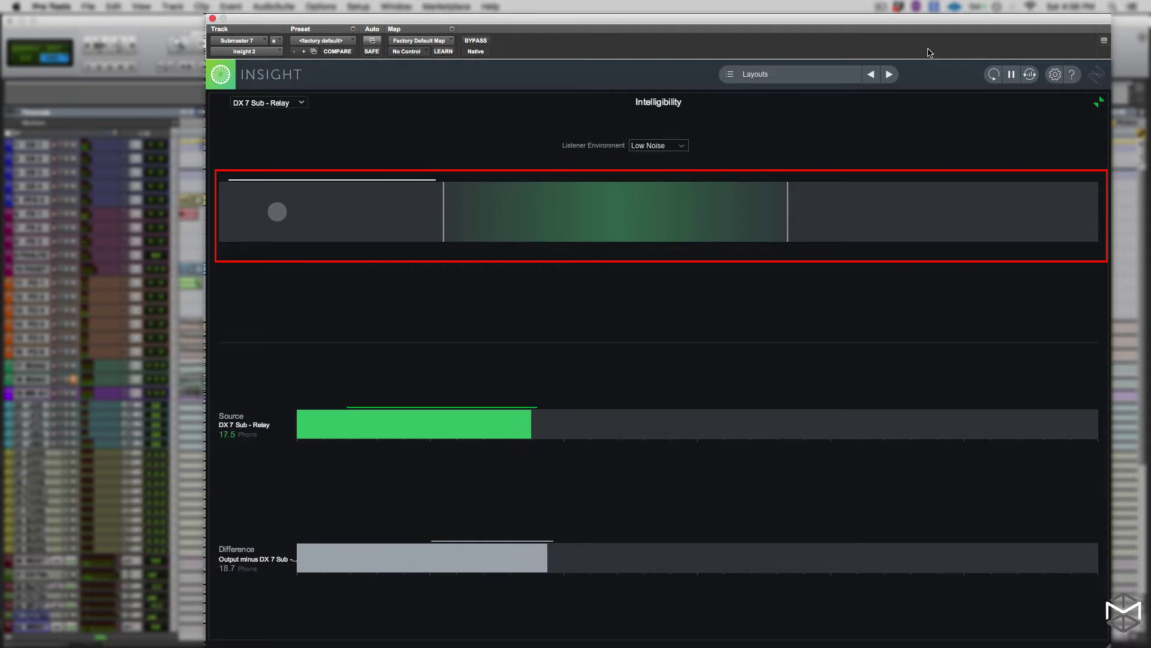
Switch Intelligibility's listener environment to Medium Noise, then High Noise, then back to Low Noise
{"action": "left_click", "coordinate": [686, 148]}
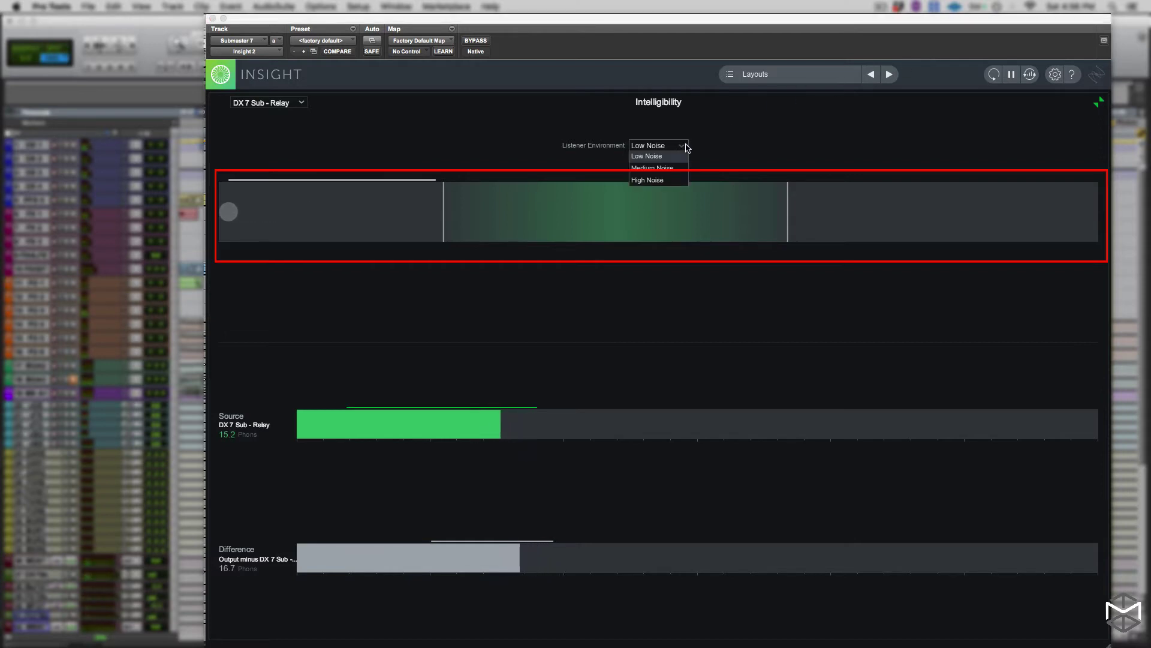
{"action": "left_click", "coordinate": [678, 168]}
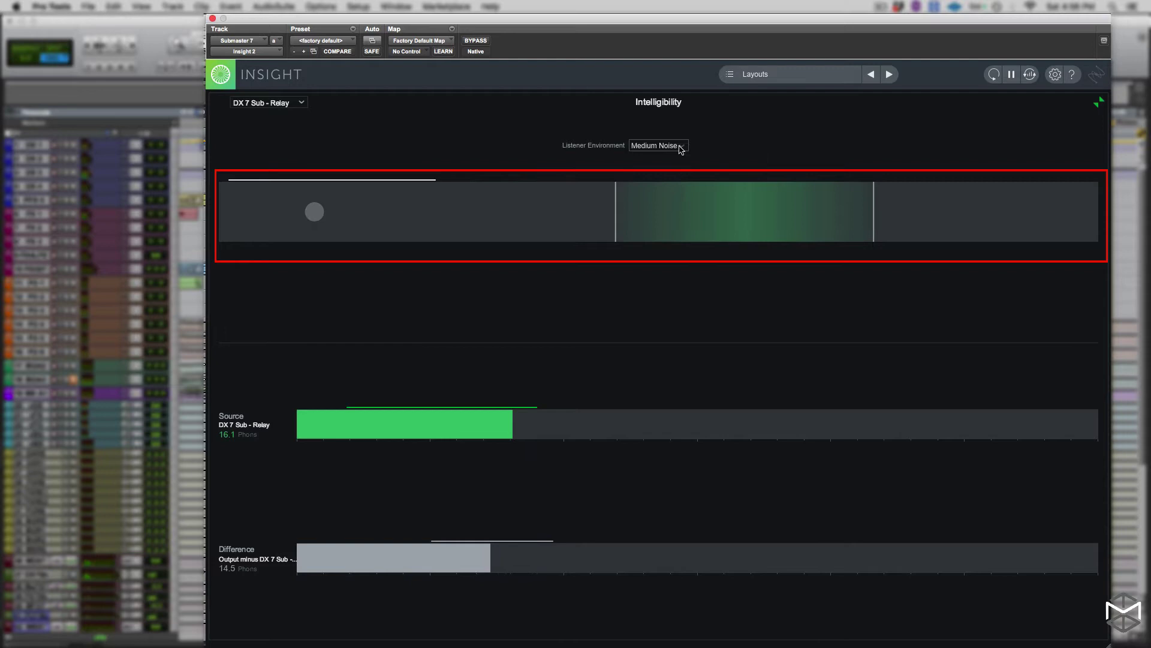
{"action": "left_click", "coordinate": [684, 146]}
{"action": "left_click", "coordinate": [675, 181]}
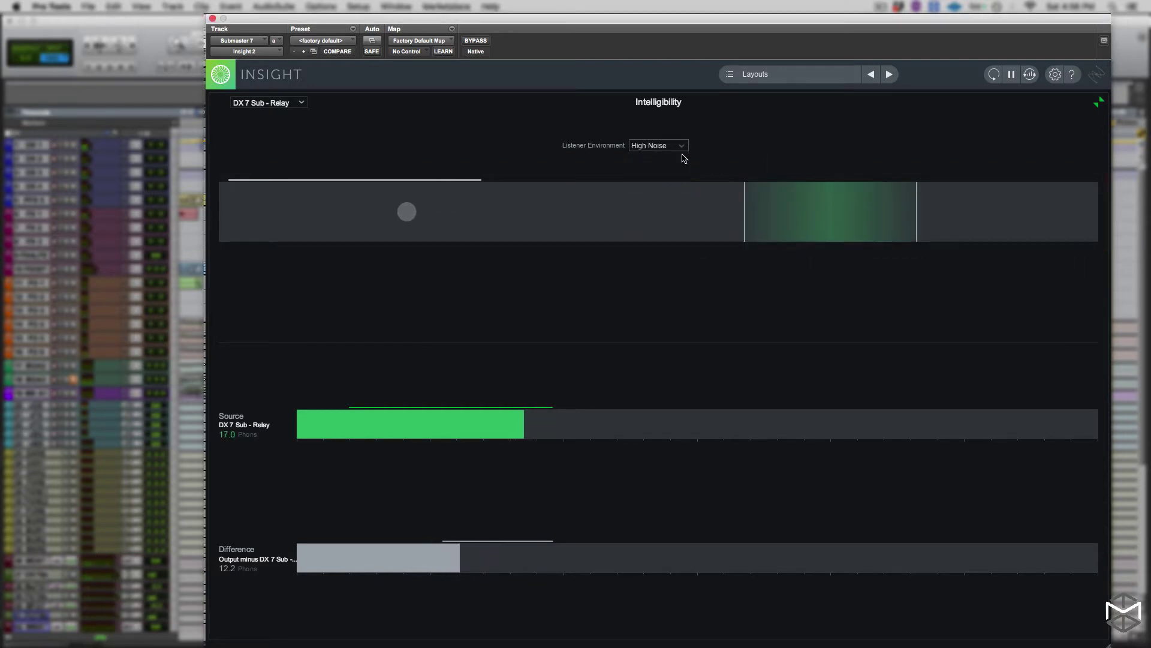
{"action": "left_click", "coordinate": [676, 147]}
{"action": "left_click", "coordinate": [666, 156]}
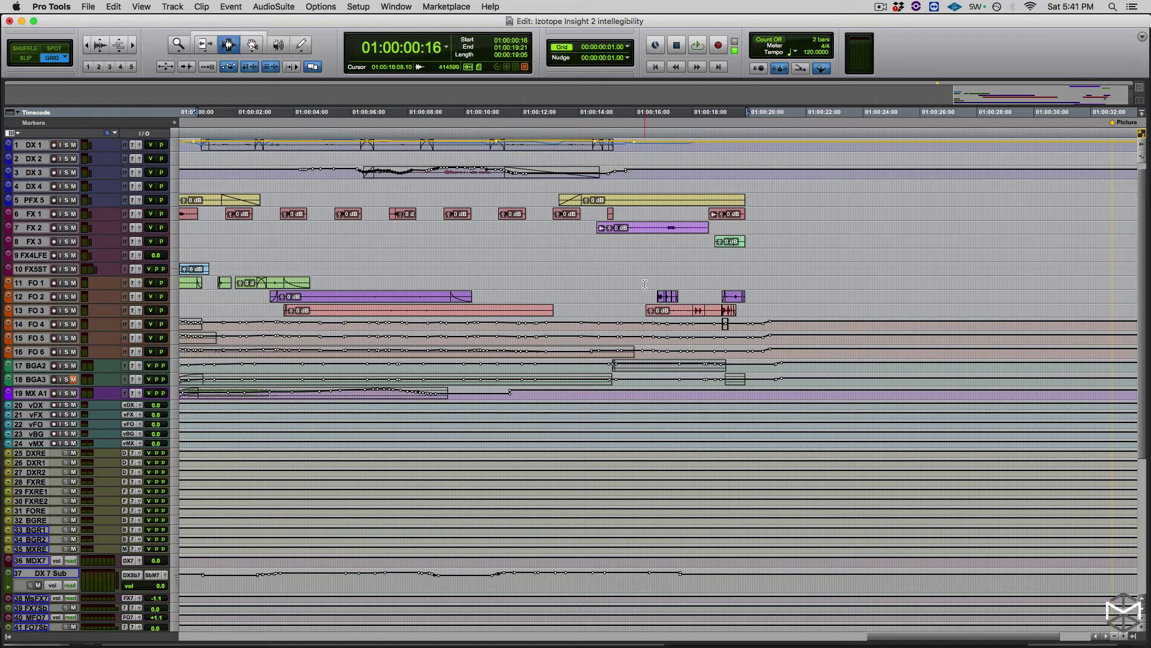
Switch to the Mix window with Cmd+= and scroll right to the Submaster 7 channel
{"action": "key", "text": "super+equal"}
{"action": "scroll", "coordinate": [674, 274], "scroll_direction": "left", "scroll_amount": 15}
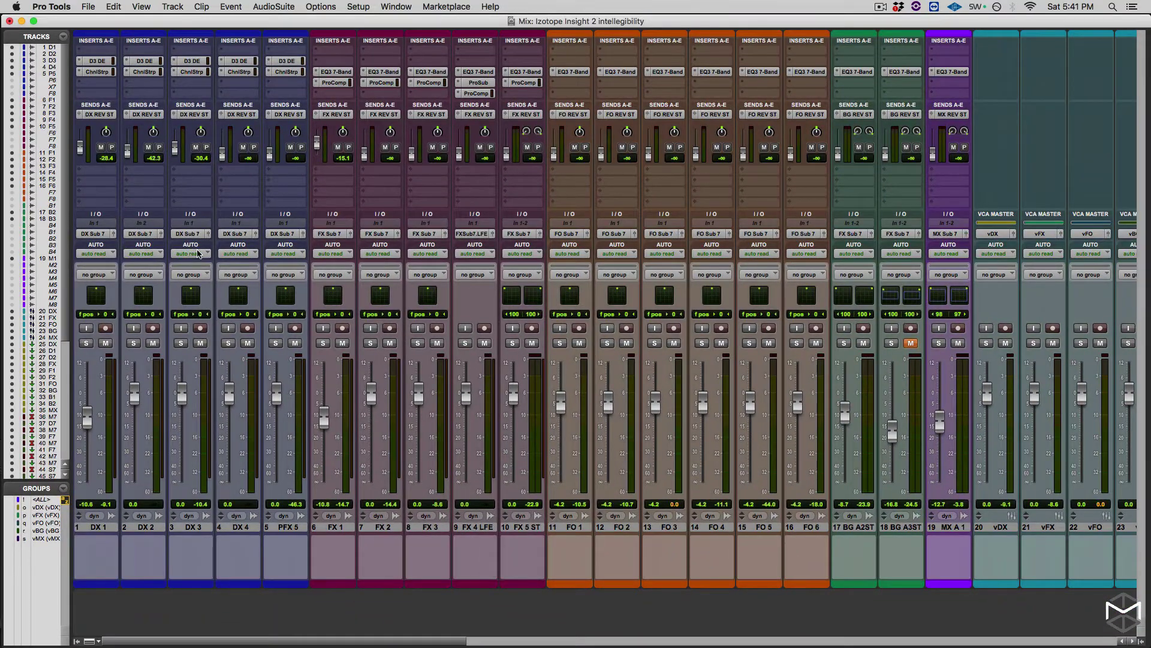
{"action": "scroll", "coordinate": [198, 254], "scroll_direction": "right", "scroll_amount": 20}
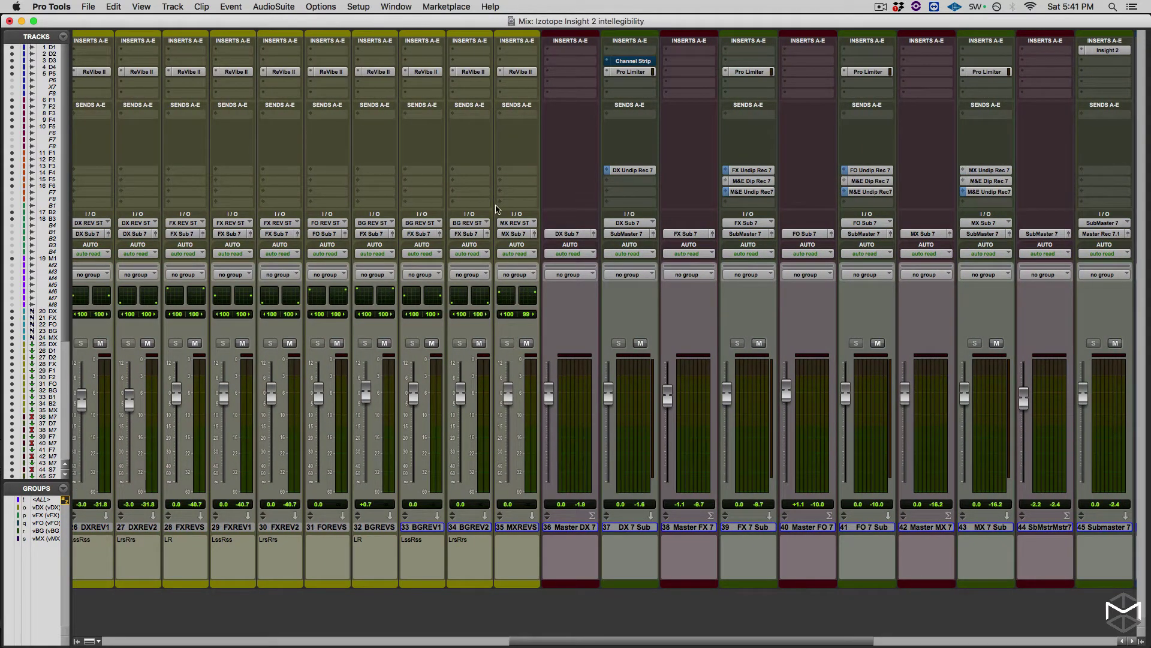
{"action": "scroll", "coordinate": [637, 255], "scroll_direction": "right", "scroll_amount": 5}
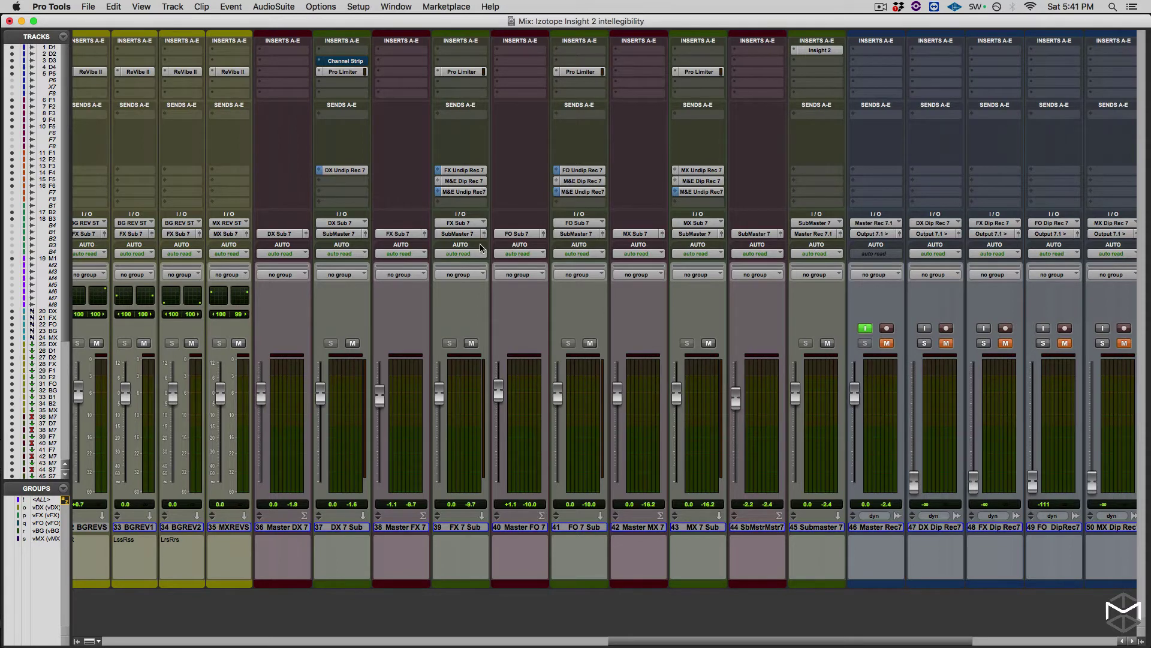
{"action": "scroll", "coordinate": [772, 286], "scroll_direction": "right", "scroll_amount": 4}
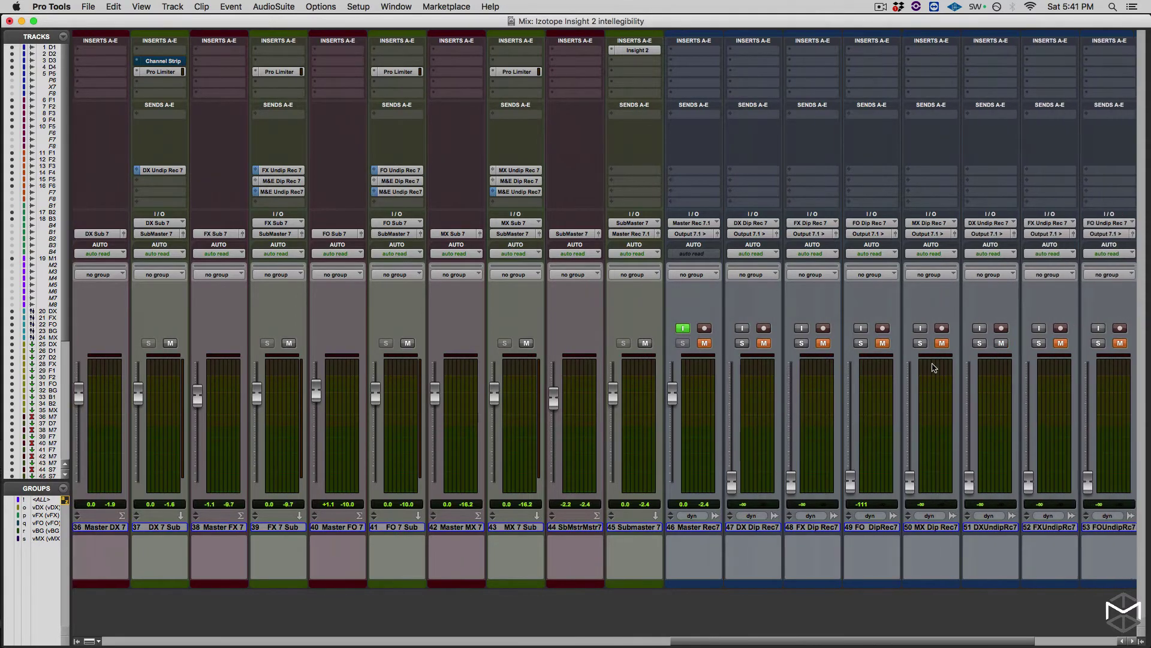
{"action": "scroll", "coordinate": [910, 383], "scroll_direction": "right", "scroll_amount": 1}
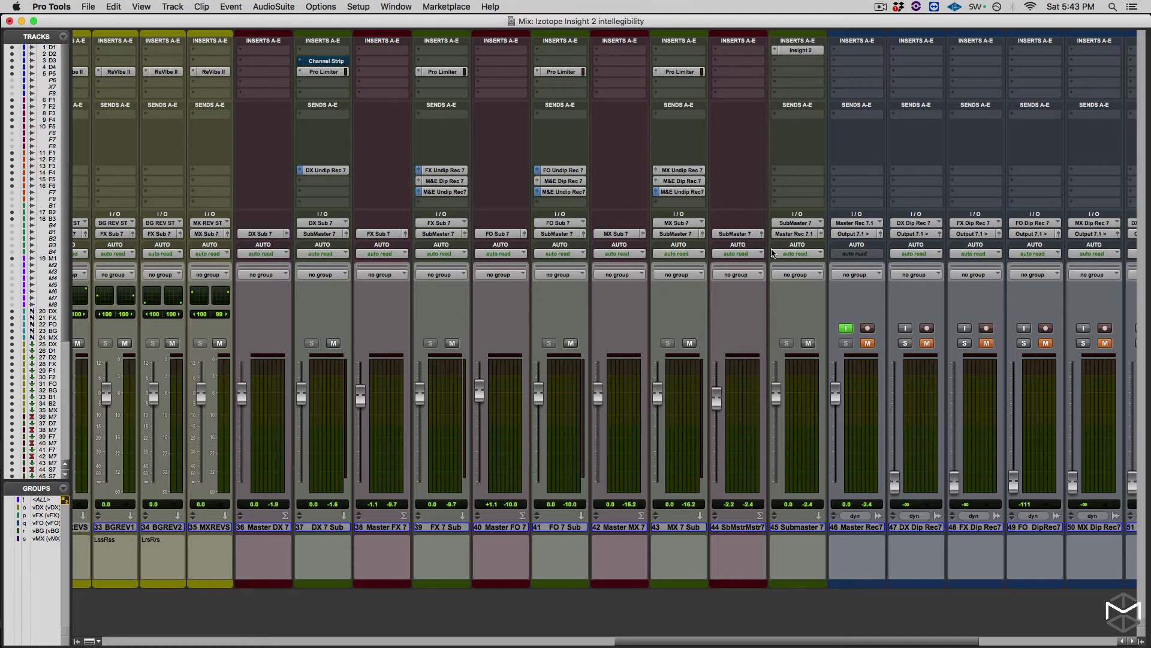
Open Insight 2 on Submaster 7, close Presets, raise the window, and collapse Intelligibility
{"action": "left_click", "coordinate": [800, 51]}
{"action": "scroll", "coordinate": [705, 209], "scroll_direction": "right", "scroll_amount": 5}
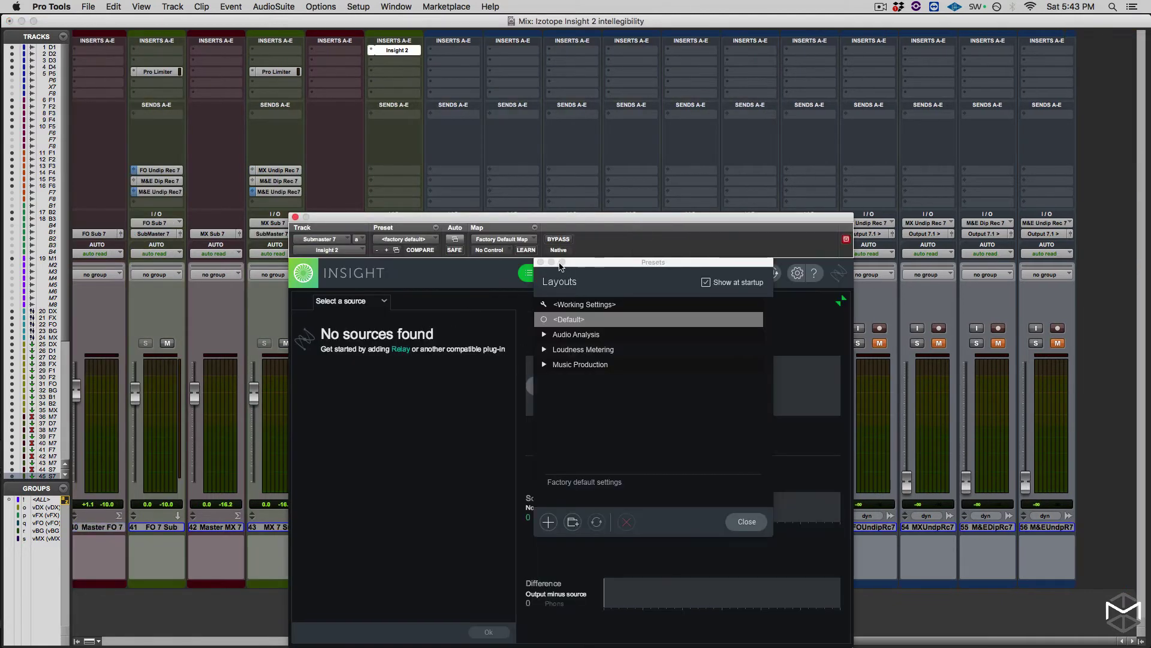
{"action": "left_click", "coordinate": [539, 263]}
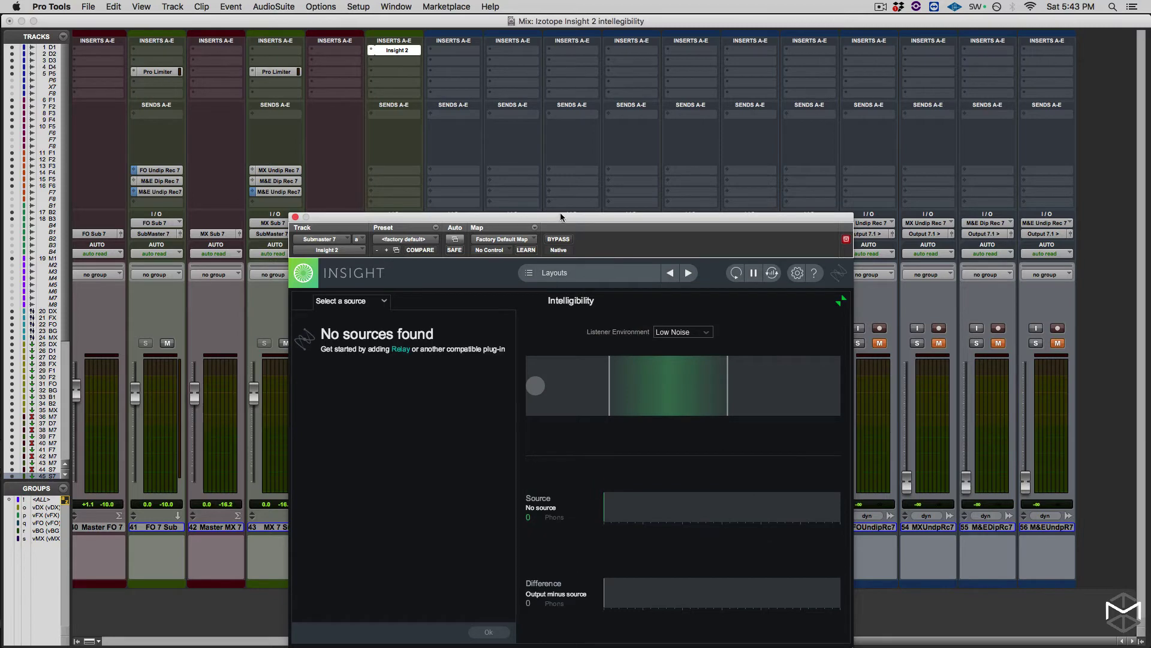
{"action": "left_click_drag", "start_coordinate": [561, 219], "coordinate": [586, 94]}
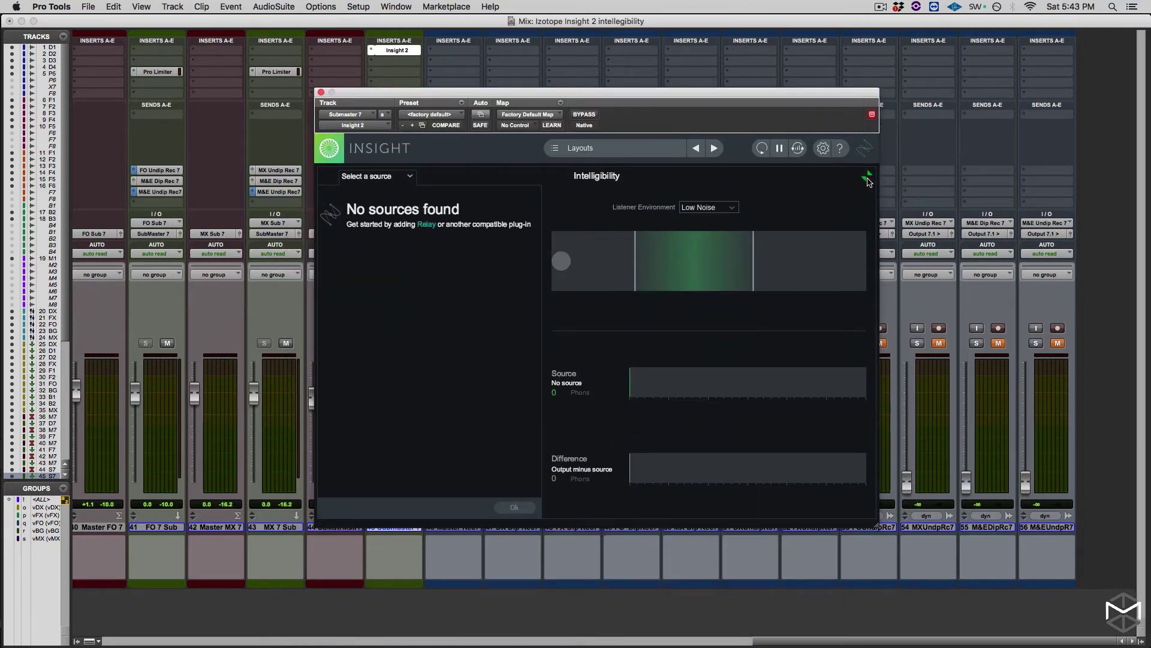
{"action": "left_click", "coordinate": [868, 179]}
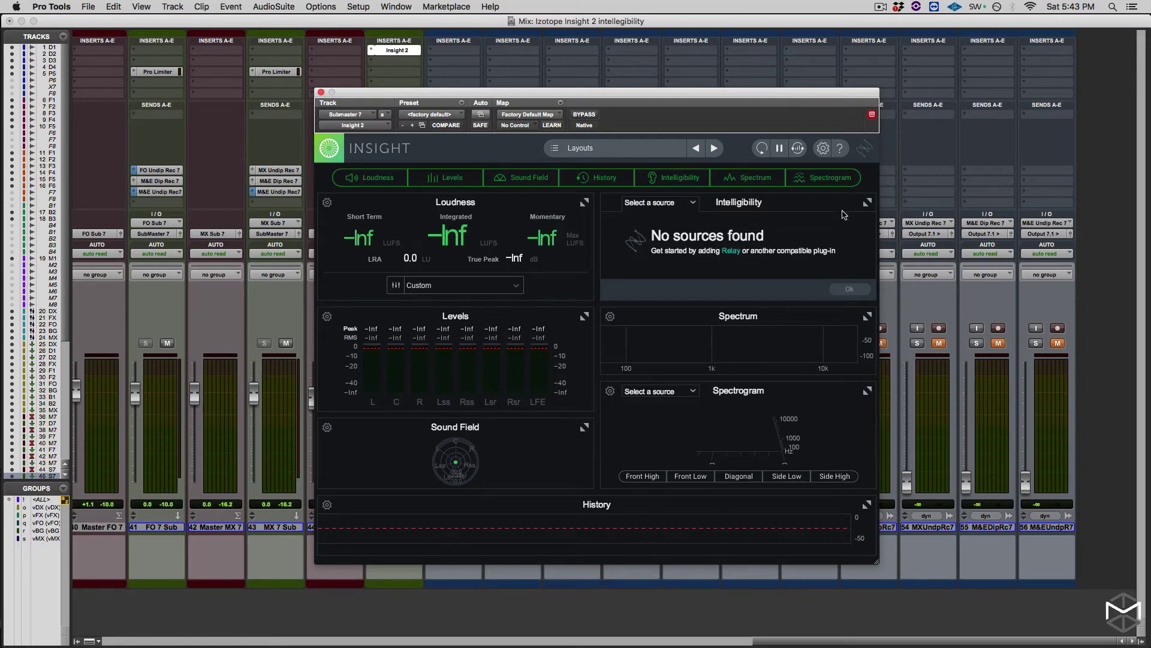
Maximize the Intelligibility meter and move the Insight window up and to the right
{"action": "left_click", "coordinate": [867, 203]}
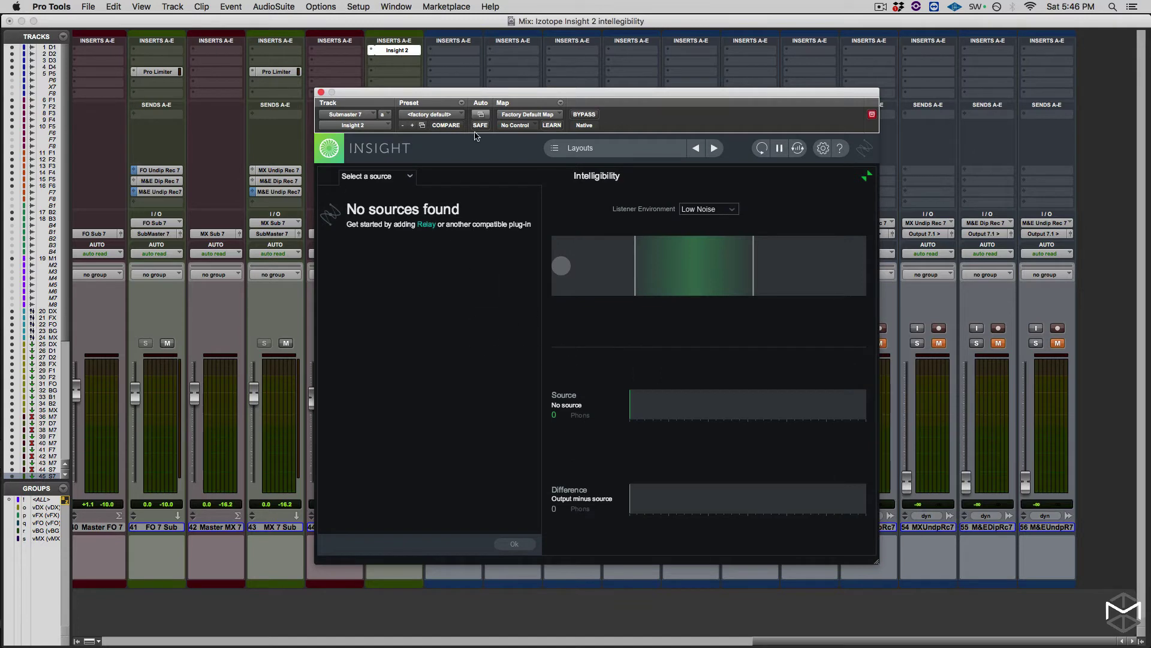
{"action": "left_click_drag", "start_coordinate": [482, 95], "coordinate": [610, 54]}
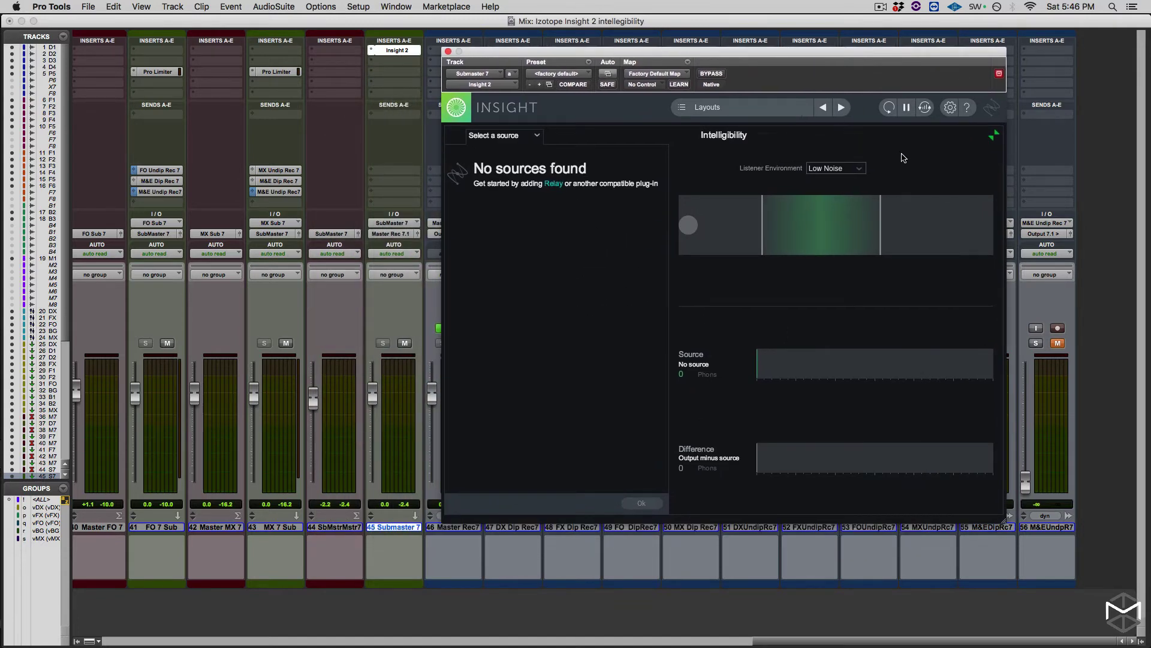
{"action": "scroll", "coordinate": [165, 180], "scroll_direction": "left", "scroll_amount": 6}
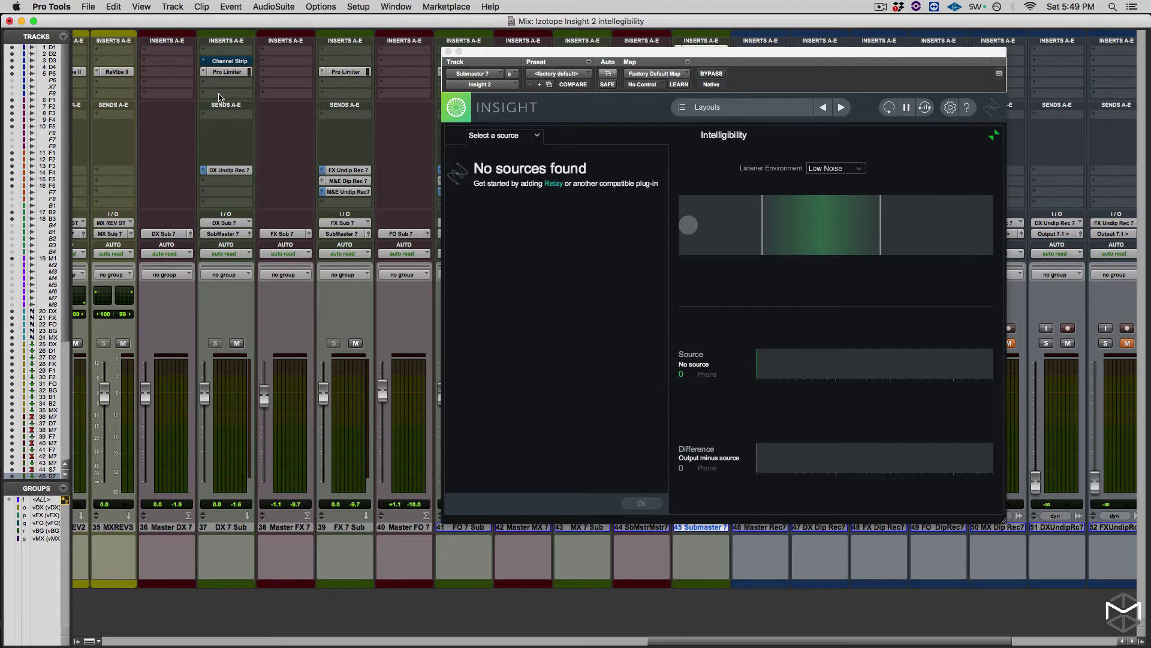
Insert iZotope Relay (7.1) on DX 7 Sub and move its window aside
{"action": "left_click", "coordinate": [219, 94]}
{"action": "mouse_move", "coordinate": [220, 94]}
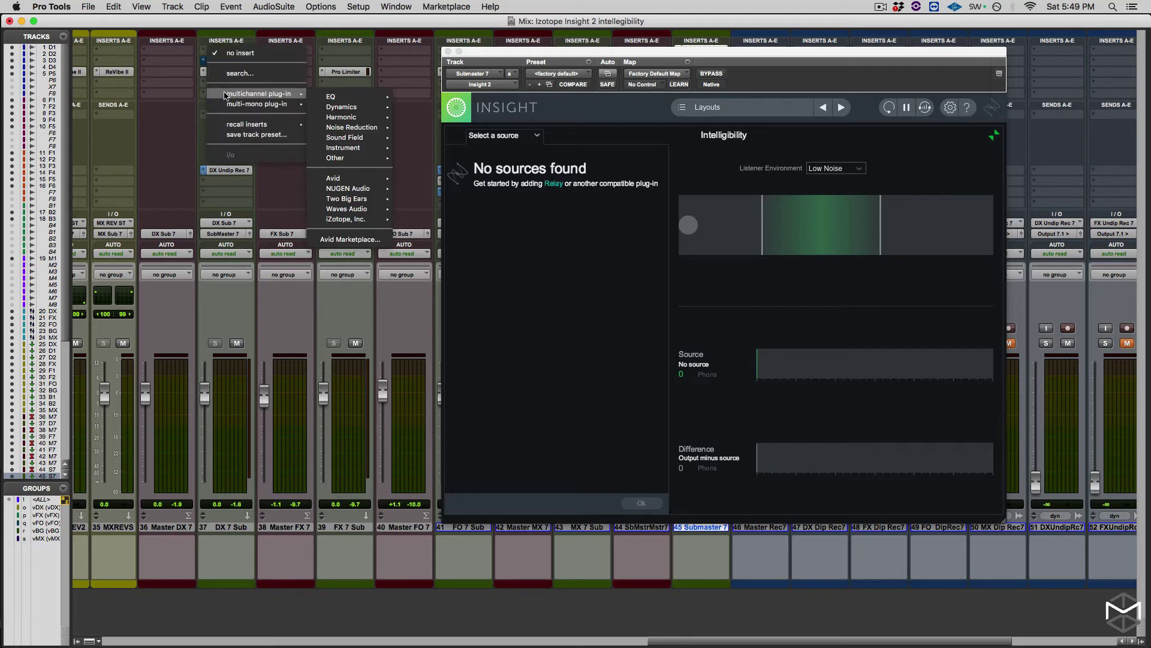
{"action": "mouse_move", "coordinate": [371, 219]}
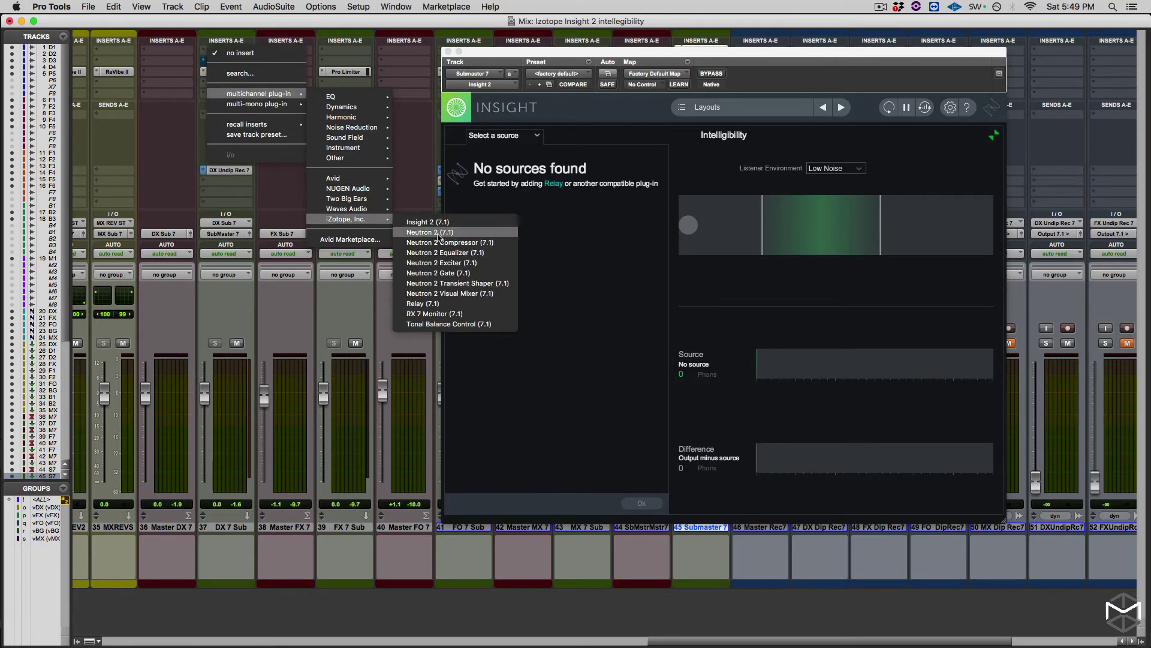
{"action": "left_click", "coordinate": [451, 304]}
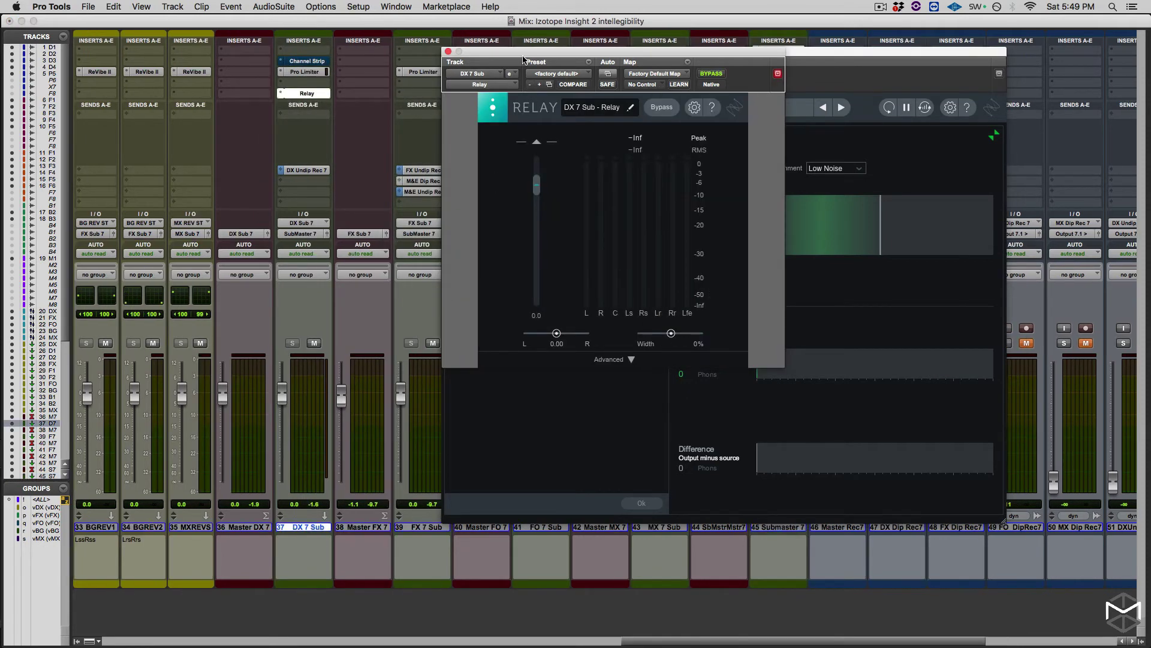
{"action": "left_click_drag", "start_coordinate": [382, 79], "coordinate": [187, 113]}
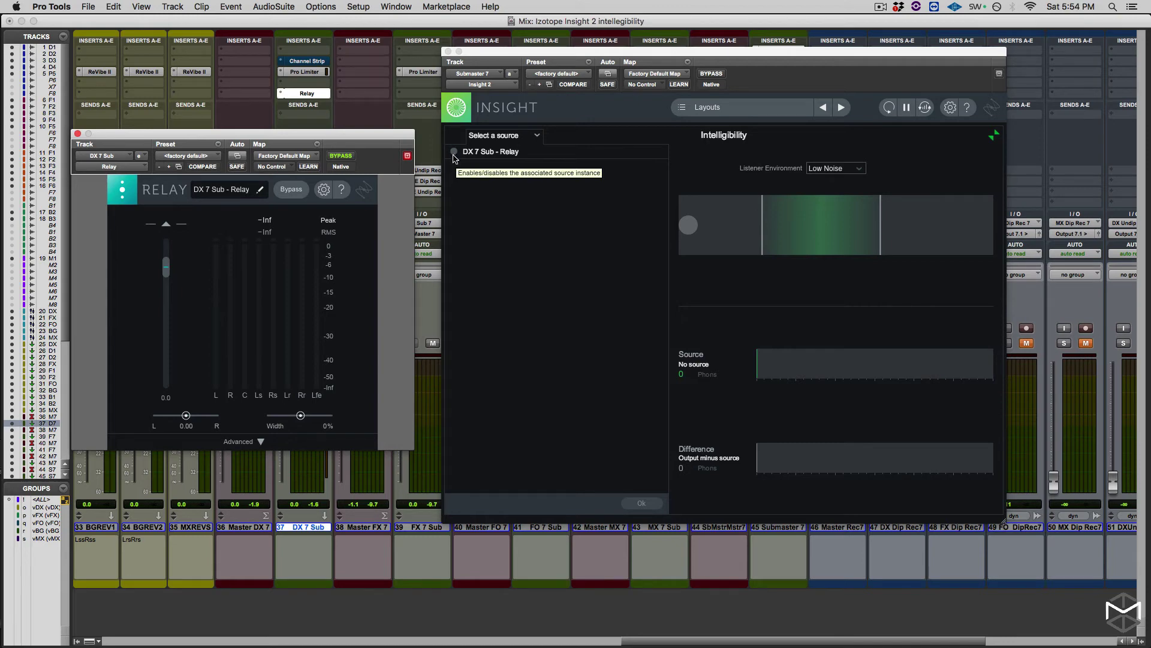
Set DX 7 Sub - Relay as the Intelligibility source, start playback, and return to the multi-meter layout
{"action": "left_click", "coordinate": [455, 154]}
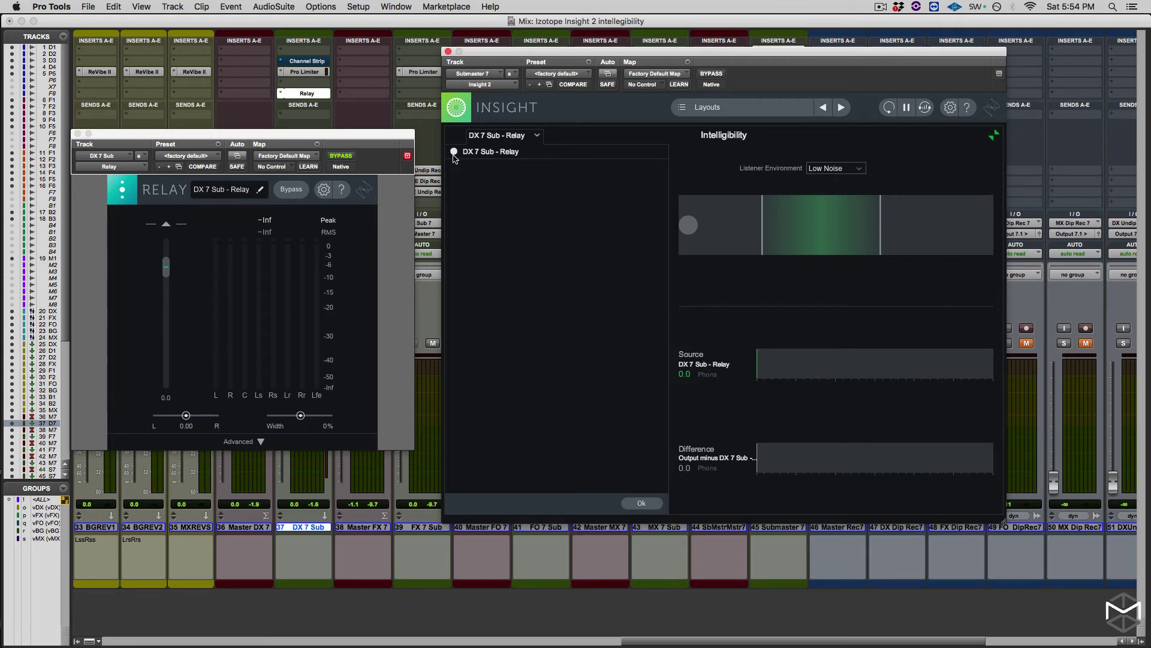
{"action": "left_click", "coordinate": [646, 504]}
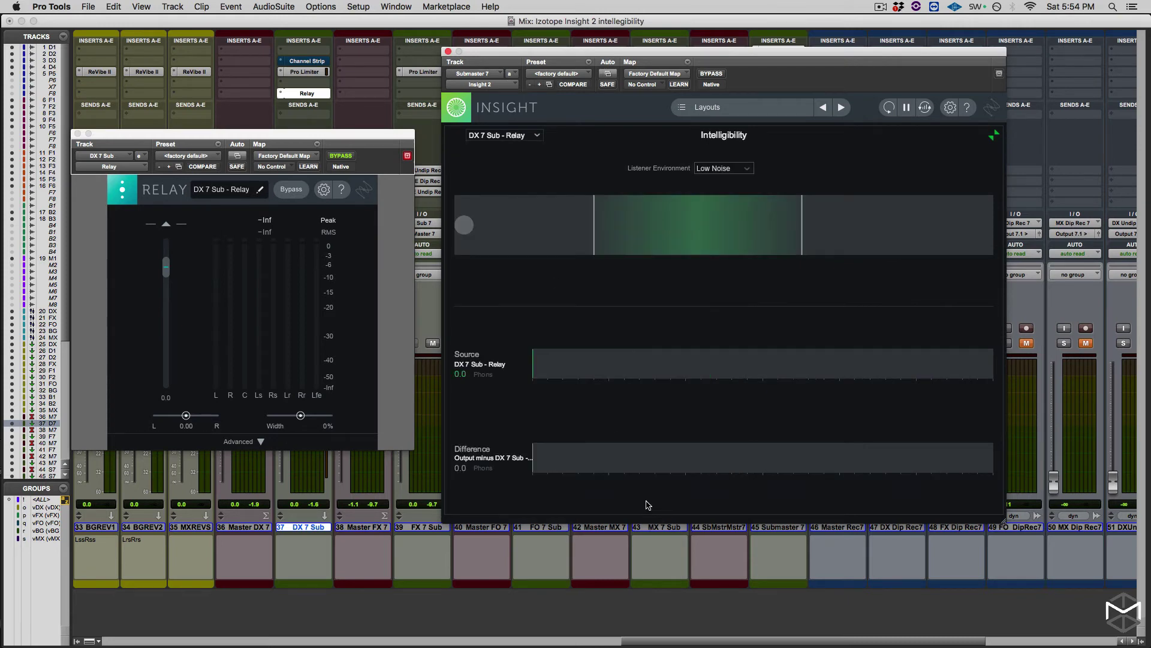
{"action": "key", "text": "space"}
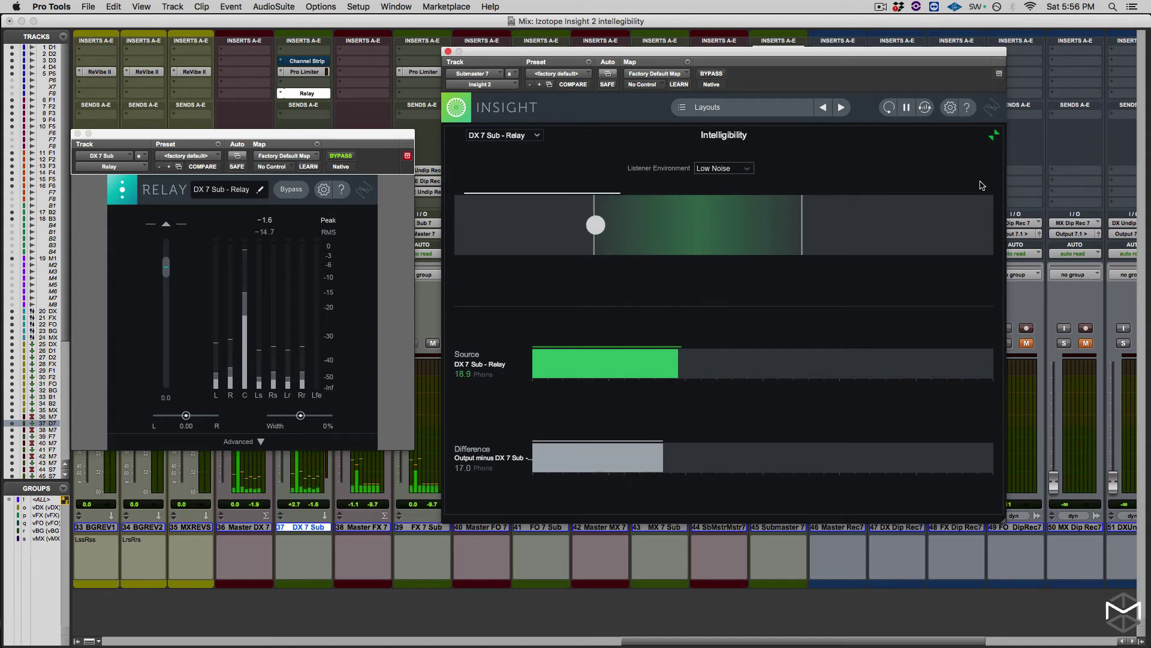
{"action": "left_click", "coordinate": [994, 135]}
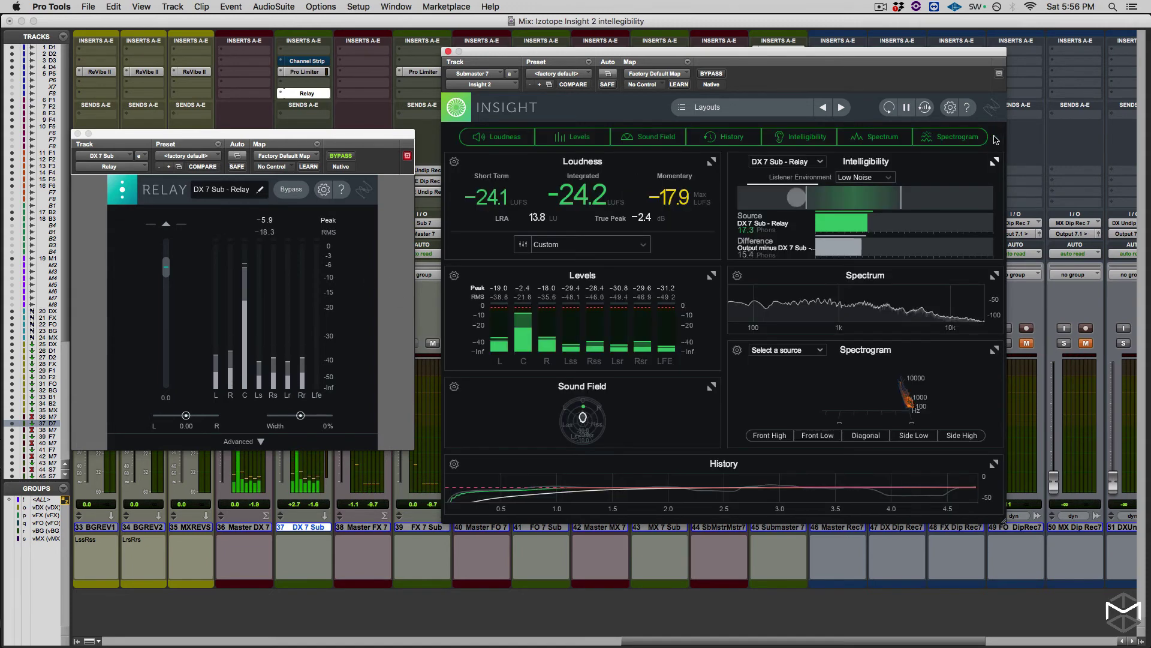
Expand the 3D Spectrogram, add DX 7 Sub - Relay alongside Output, and zoom the plot
{"action": "left_click", "coordinate": [992, 348]}
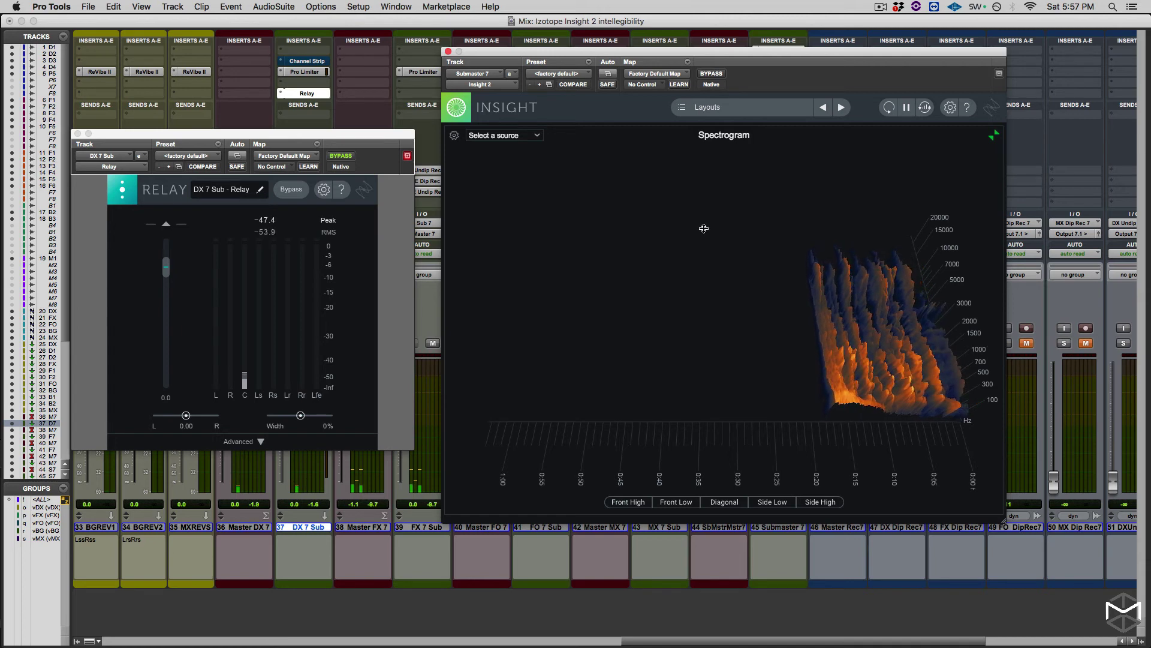
{"action": "left_click", "coordinate": [536, 136]}
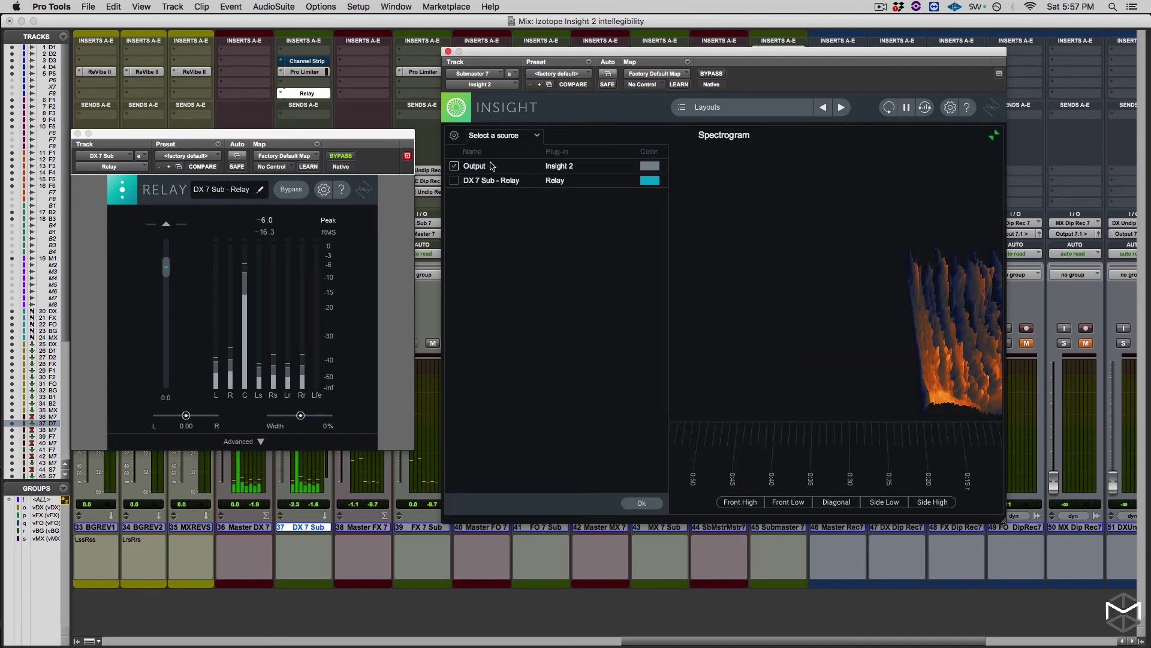
{"action": "left_click", "coordinate": [454, 180]}
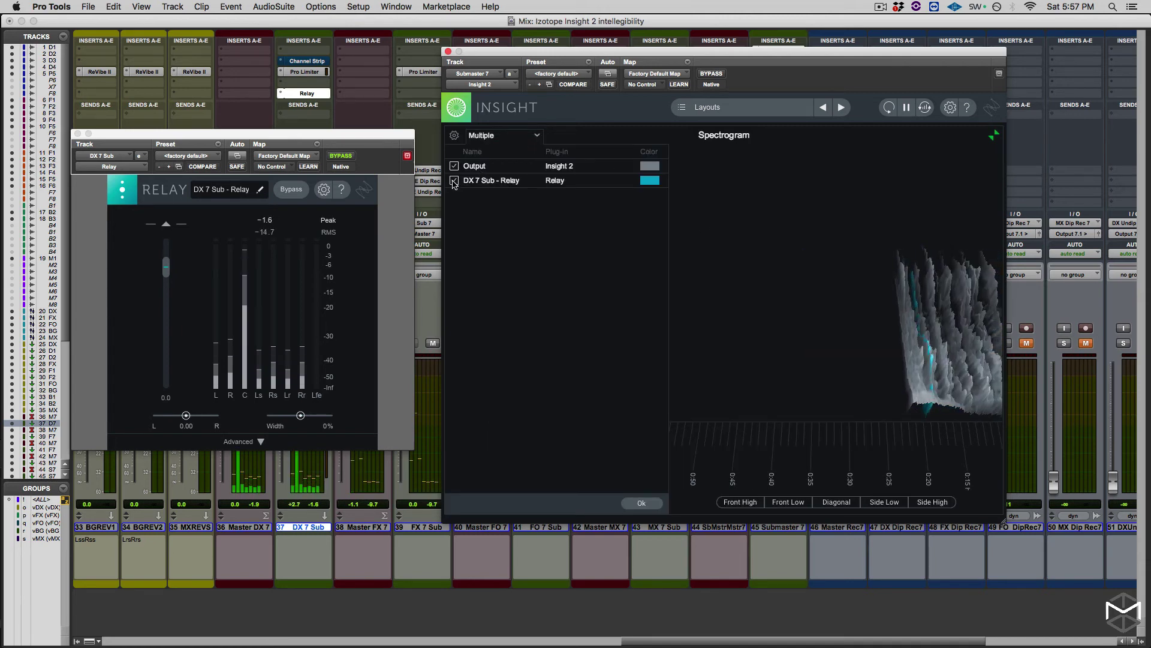
{"action": "left_click", "coordinate": [641, 503]}
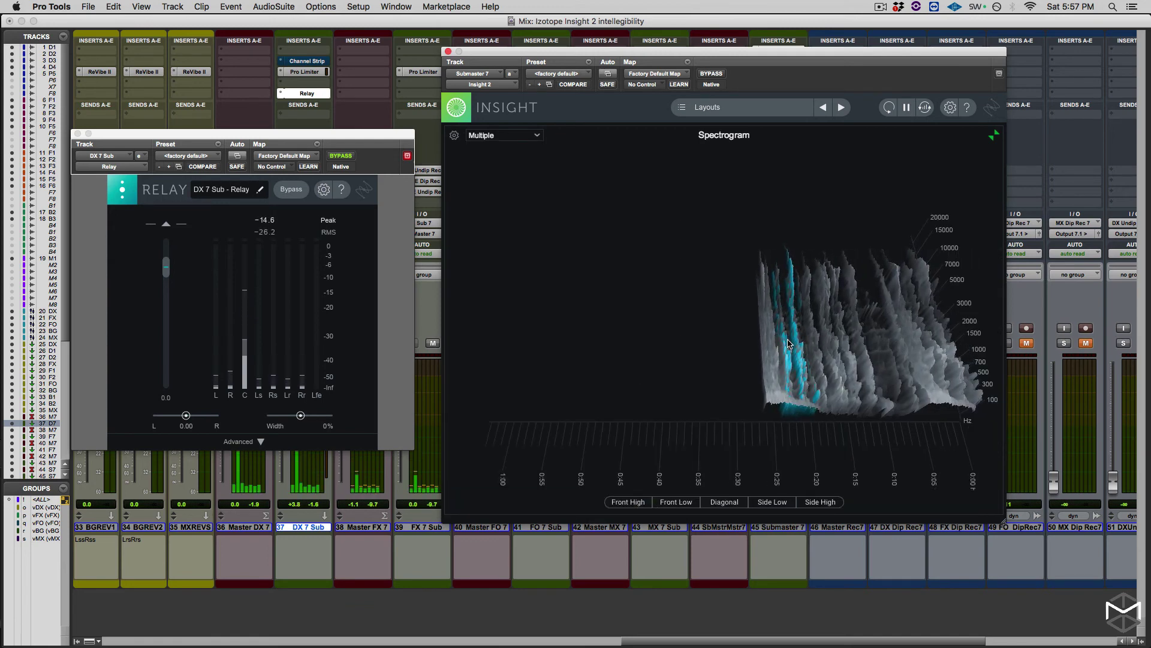
{"action": "scroll", "coordinate": [788, 342], "scroll_direction": "up", "scroll_amount": 3}
{"action": "scroll", "coordinate": [788, 343], "scroll_direction": "up", "scroll_amount": 3}
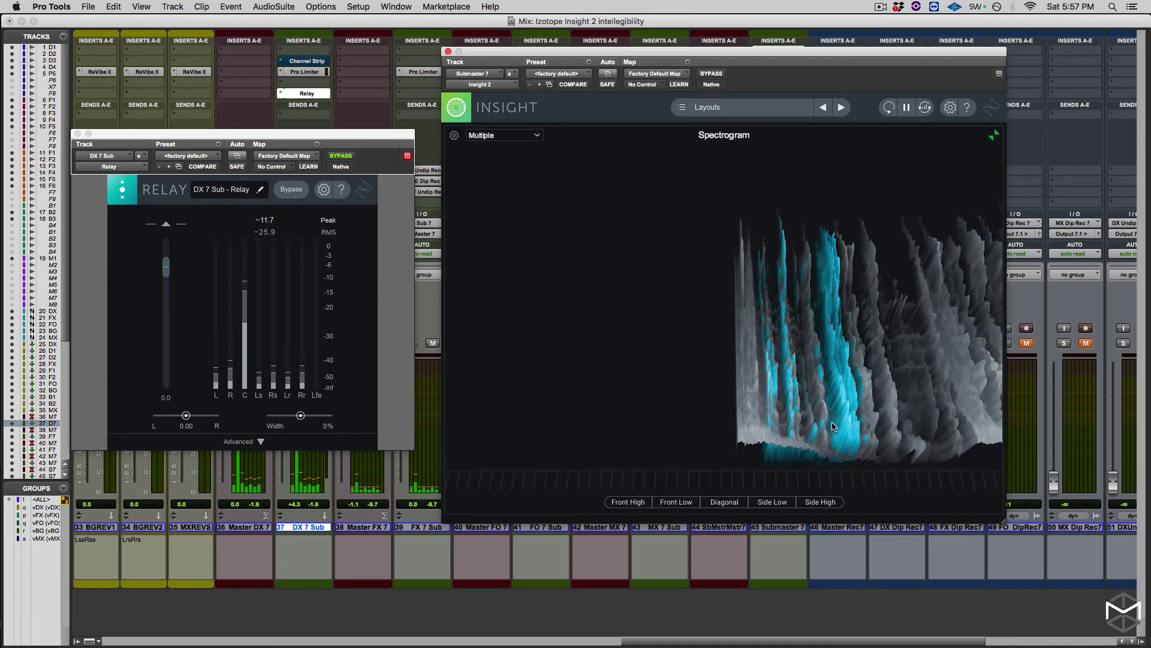
{"action": "scroll", "coordinate": [706, 406], "scroll_direction": "down", "scroll_amount": 3}
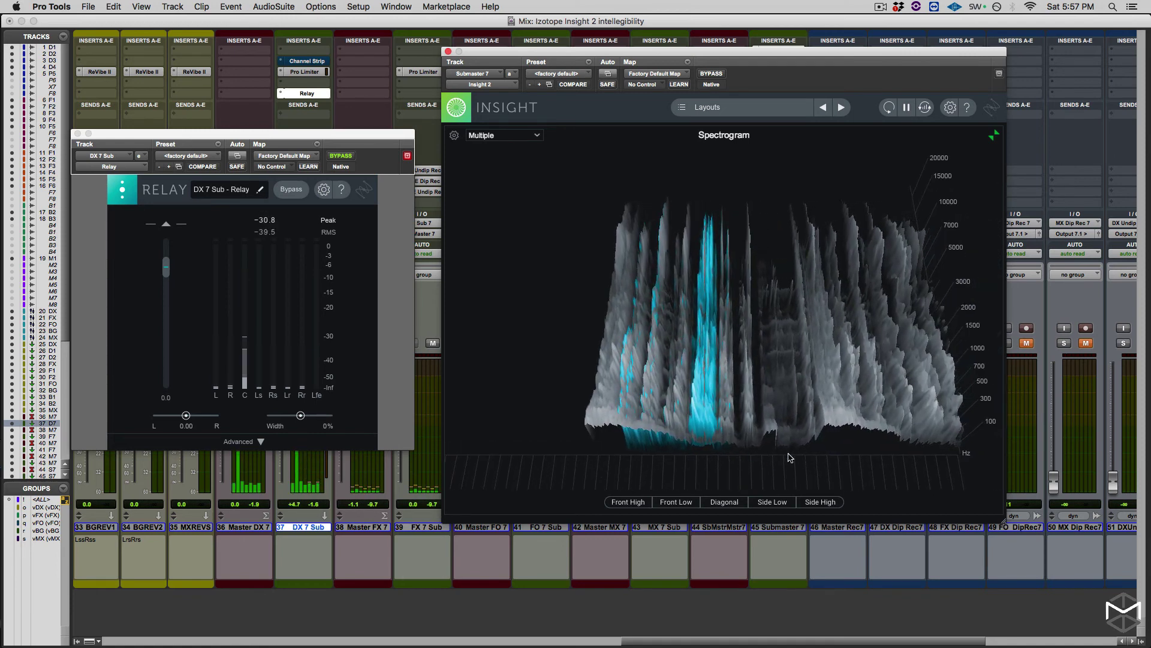
Show the 3D Spectrogram in Diagonal view, then in Side High view
{"action": "left_click", "coordinate": [723, 504]}
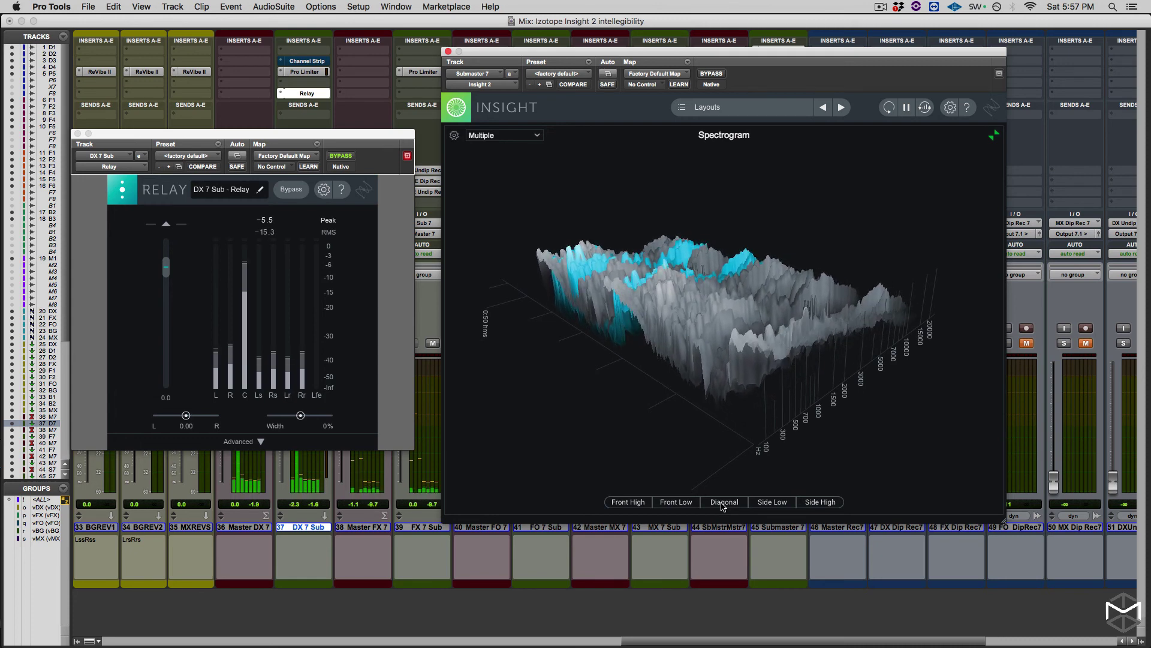
{"action": "left_click", "coordinate": [514, 274]}
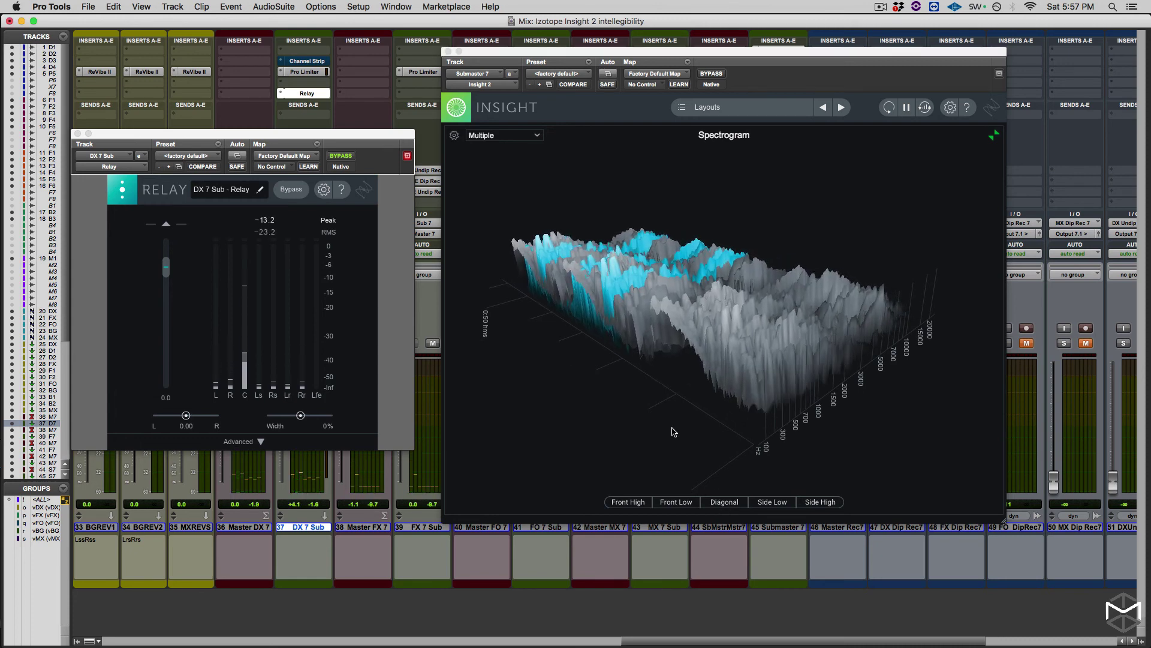
{"action": "left_click", "coordinate": [826, 504]}
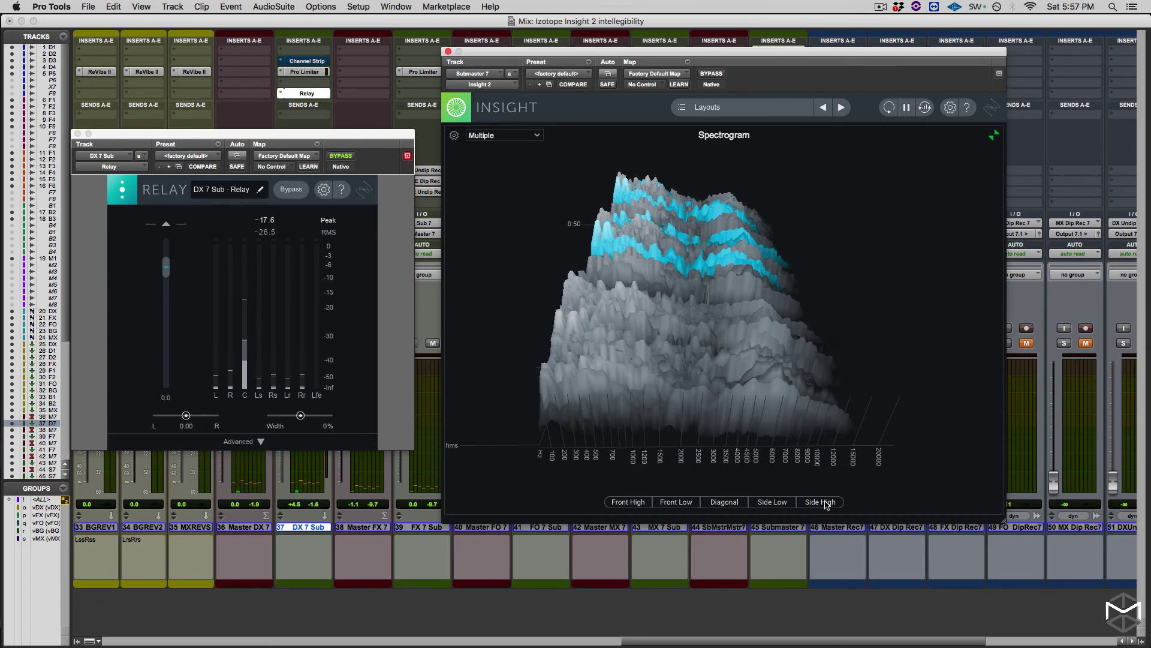